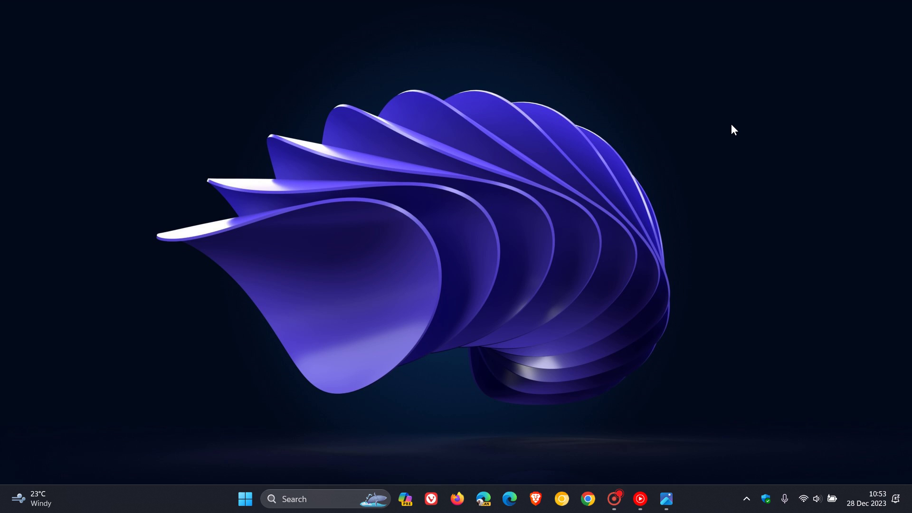
Open the Copilot preview side panel from its taskbar icon, showing the balanced-style welcome screen.
left_click(405, 499)
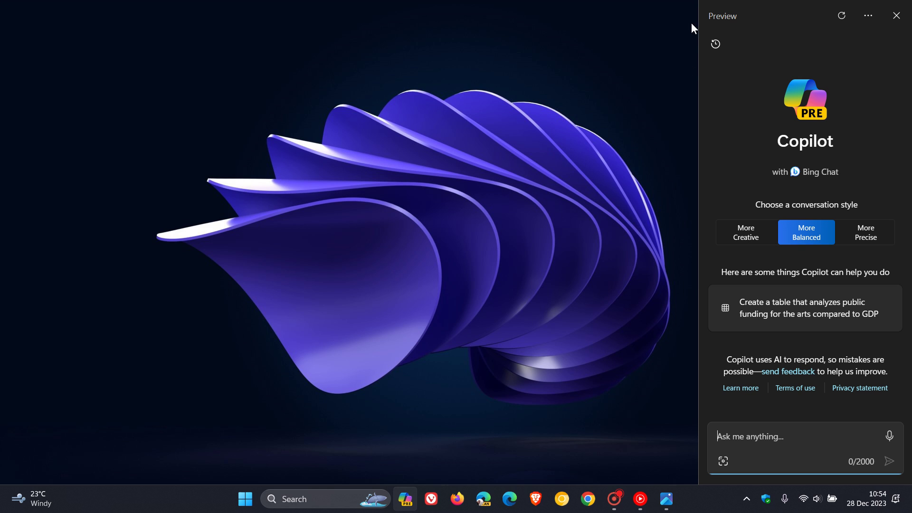
Close the Copilot panel to view the concept animation about trackpad brightness.
left_click(897, 15)
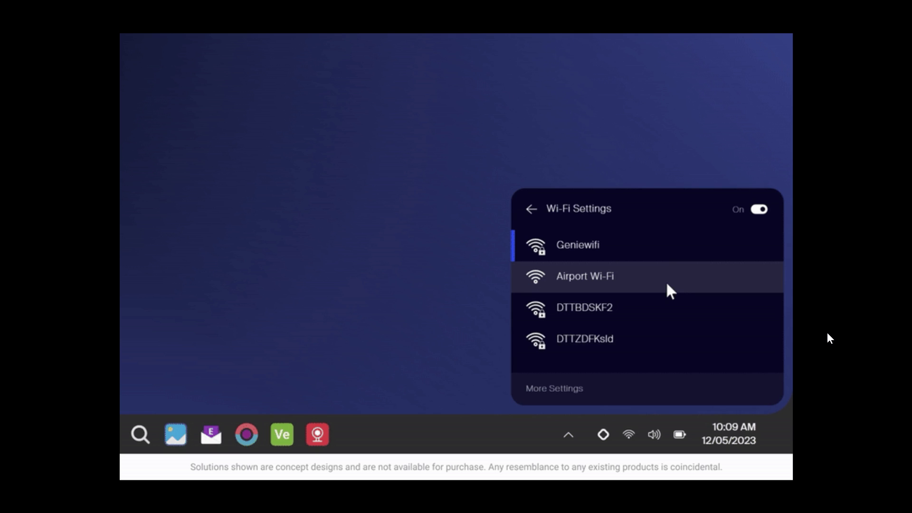
Advance through the concept animations from Airport Wi-Fi to the Fastest performance demo.
left_click(670, 290)
left_click(718, 353)
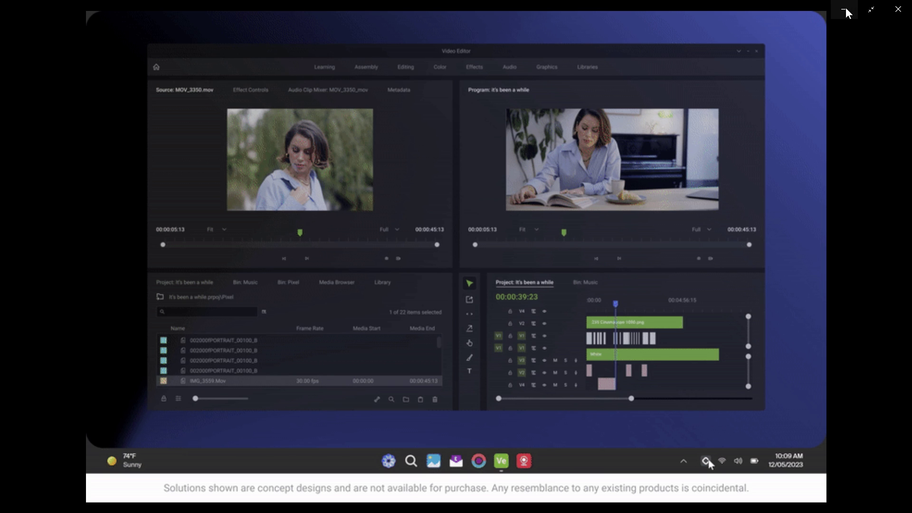
Leave the video editor concept animation and show the plain Windows desktop with Win+D.
key("super+d")
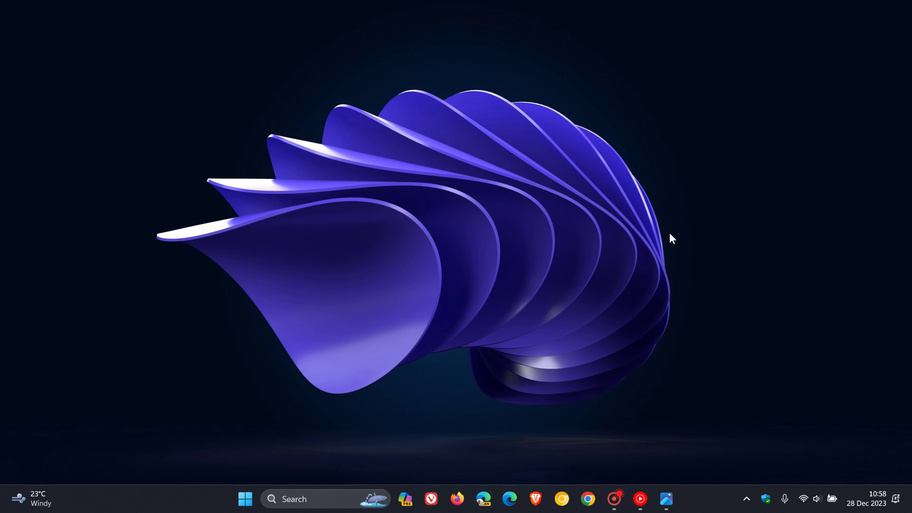
left_click(406, 499)
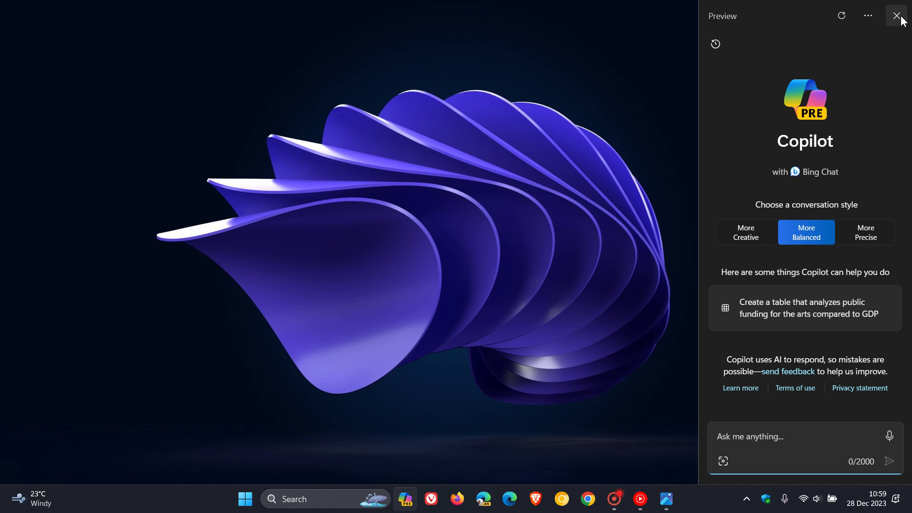
left_click(549, 157)
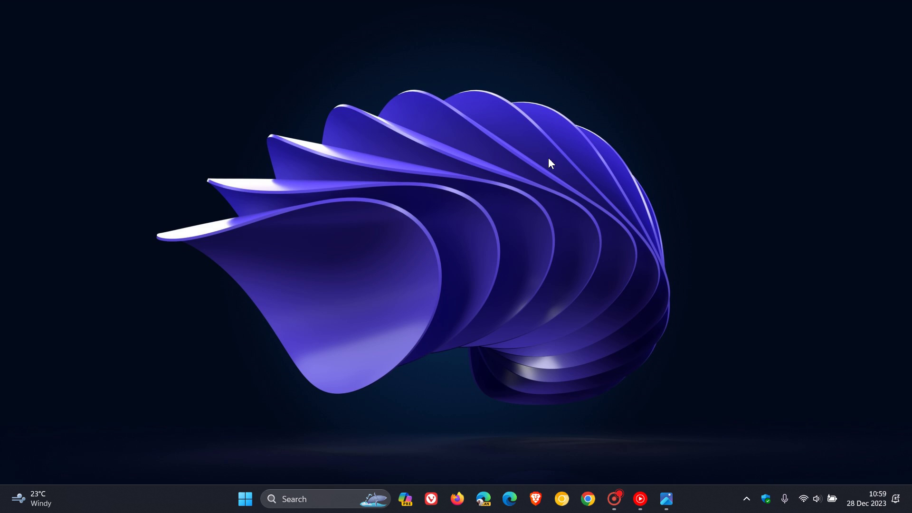